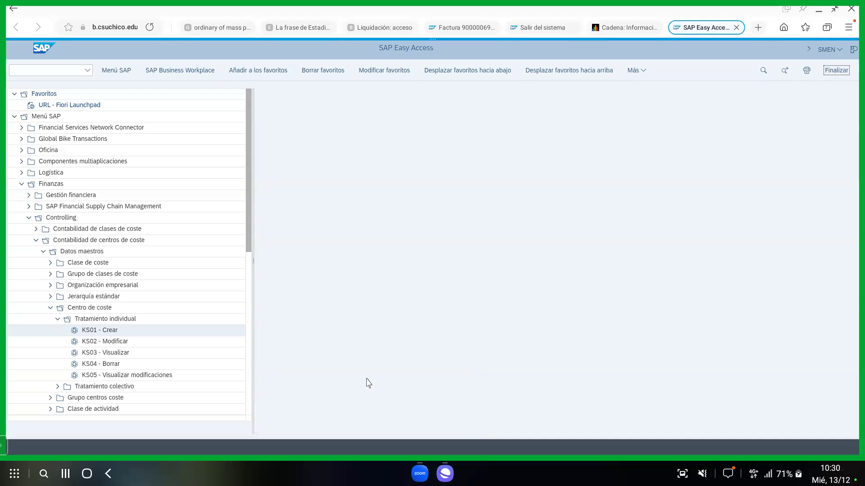
Collapse Tratamiento individual, Centro de coste, Datos maestros, Contabilidad de centros de coste, Controlling and Finanzas.
click(22, 185)
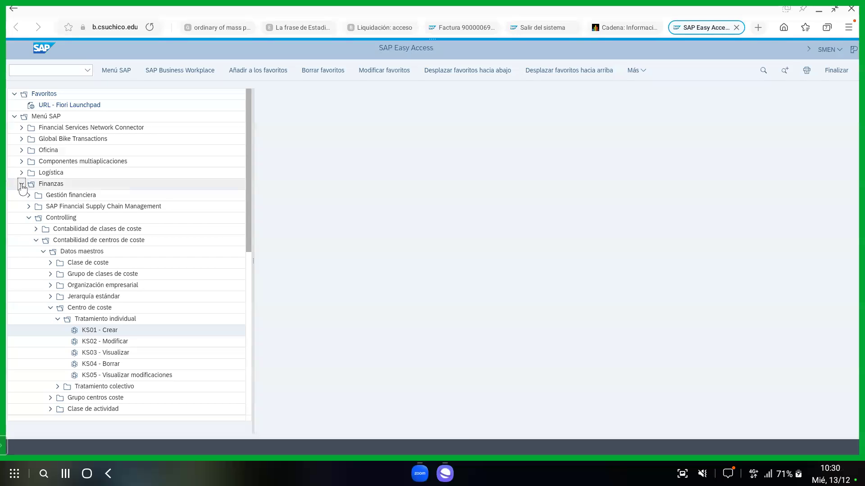
click(21, 186)
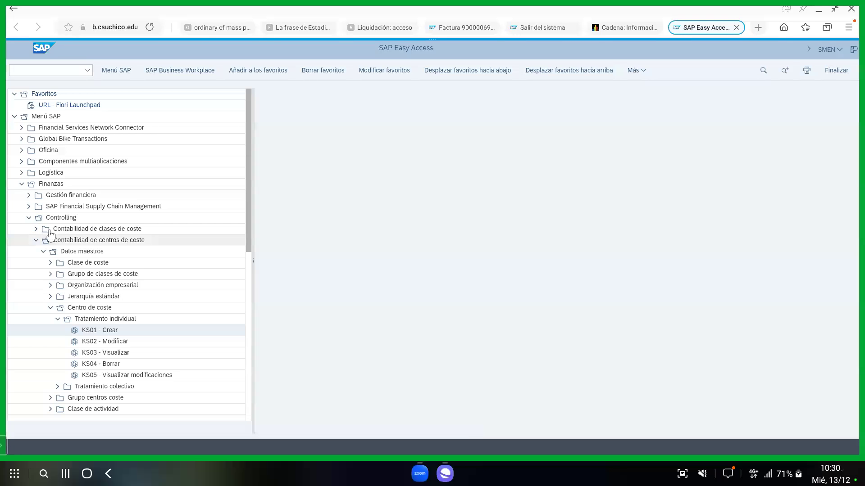
click(57, 320)
click(49, 309)
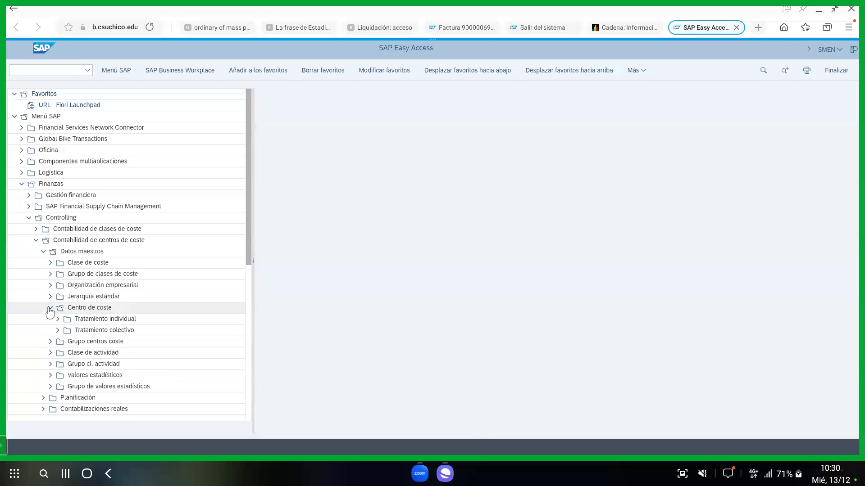
click(42, 255)
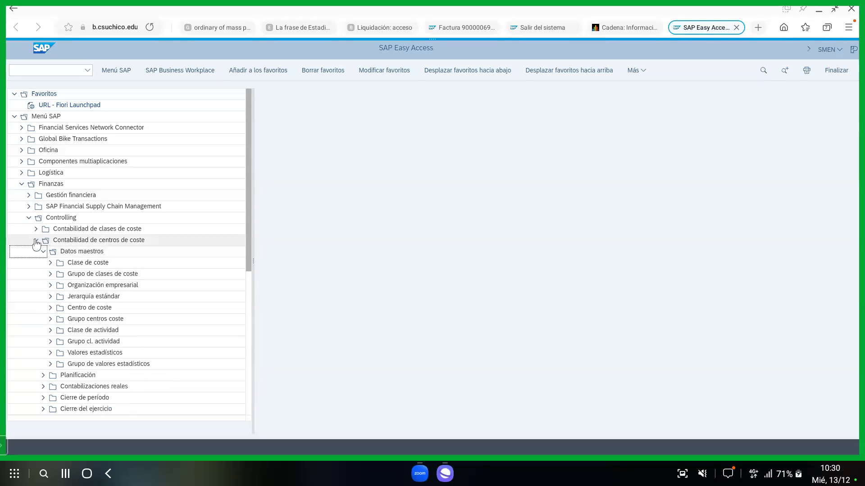
click(36, 241)
click(28, 217)
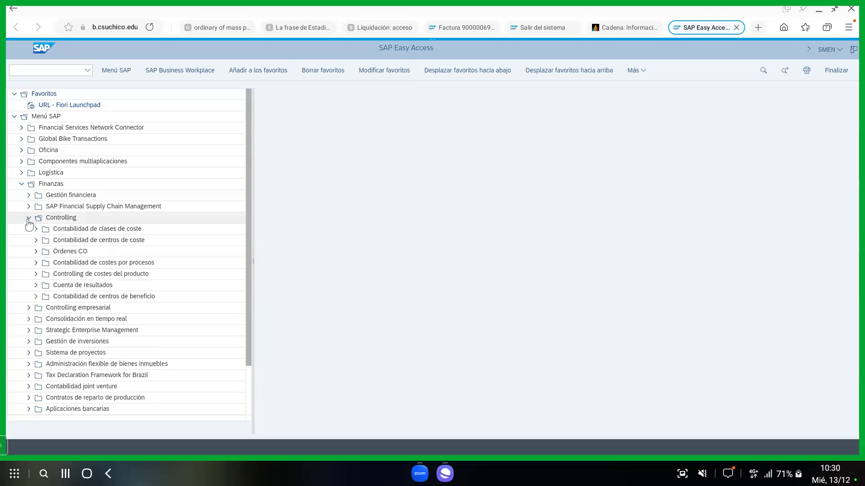
click(21, 184)
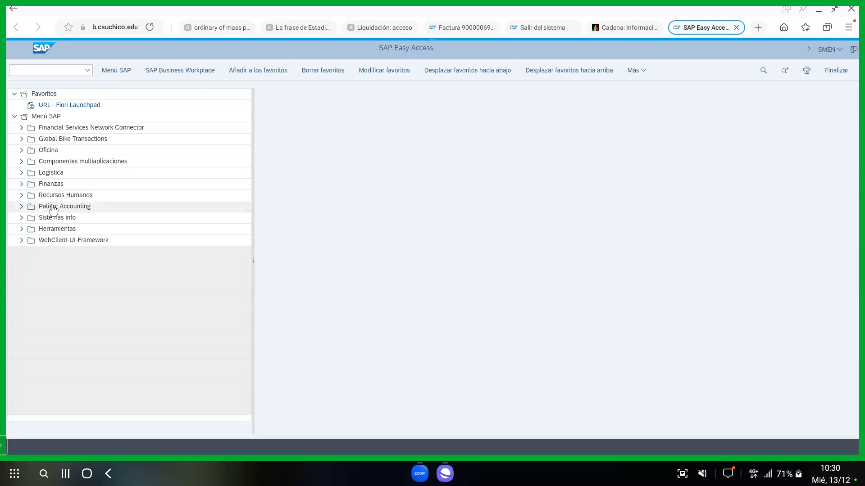
Expand Finanzas down to Controlling > Tratamiento individual and select the KS01 - Crear transaction.
click(20, 184)
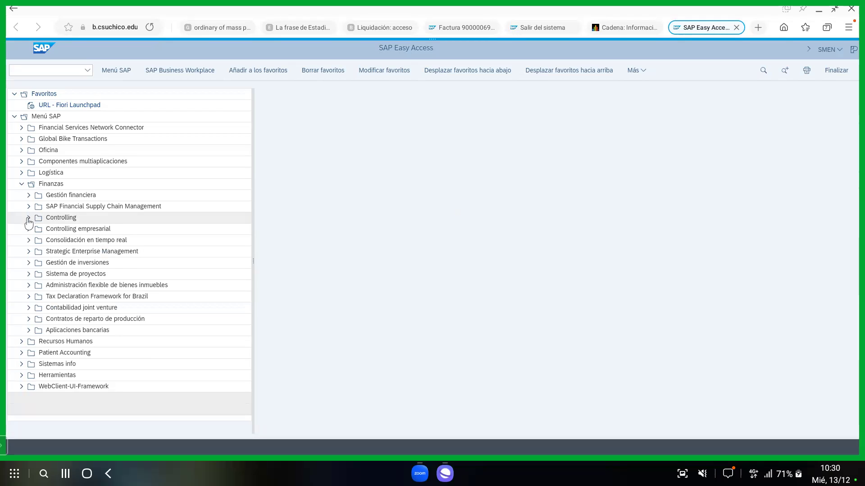
click(29, 223)
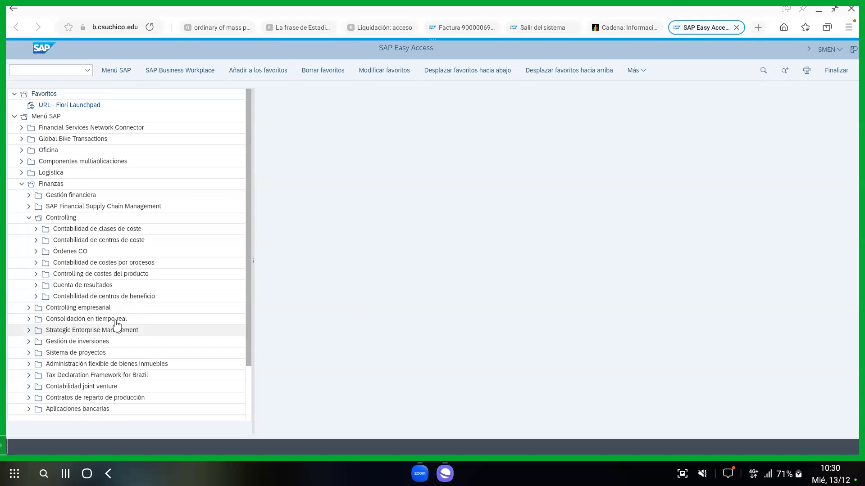
click(36, 241)
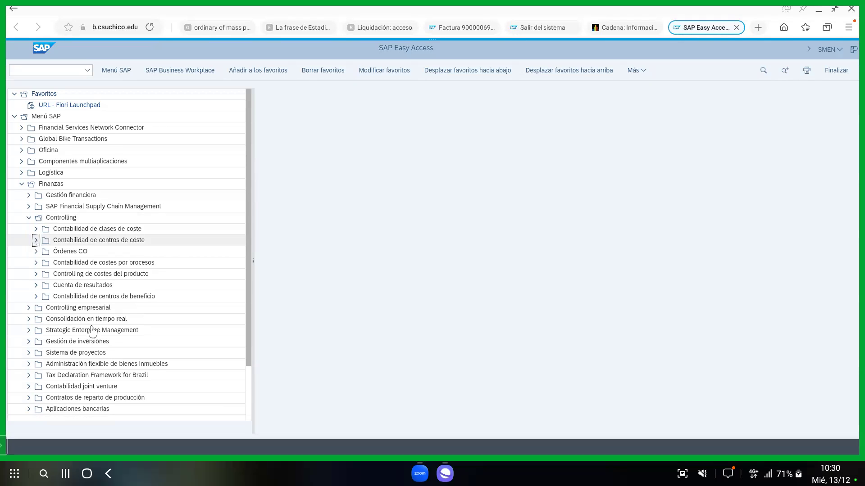
click(36, 239)
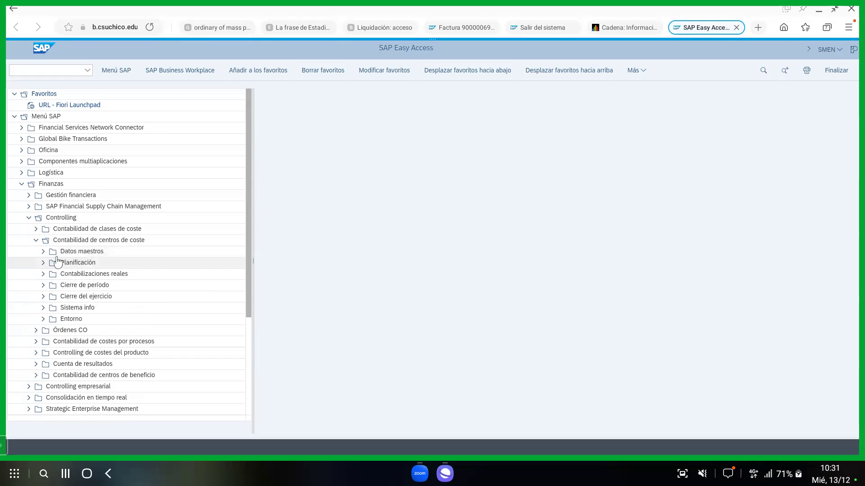
click(43, 253)
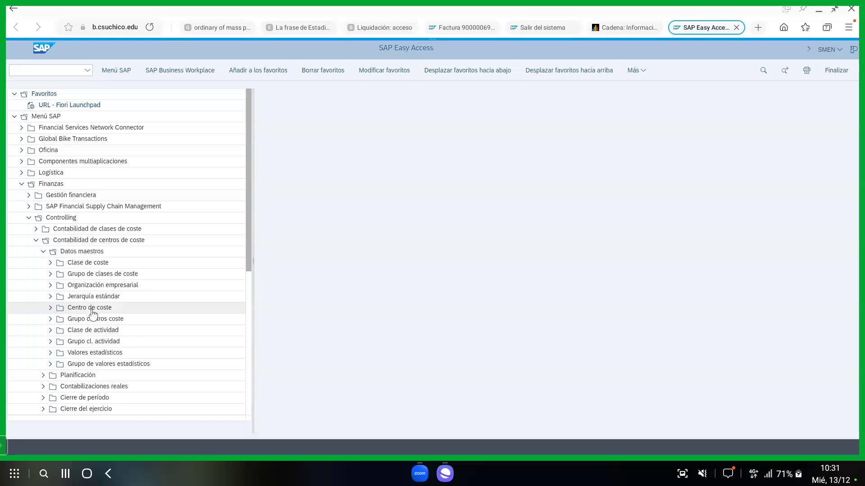
click(50, 308)
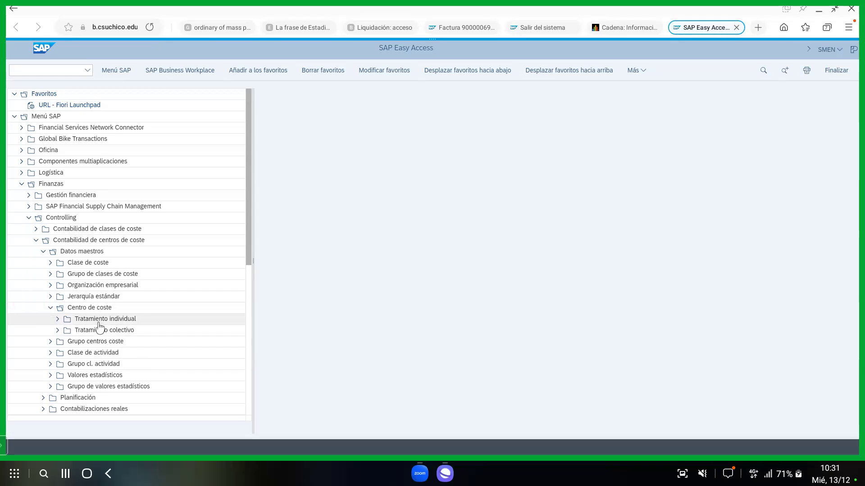
click(58, 320)
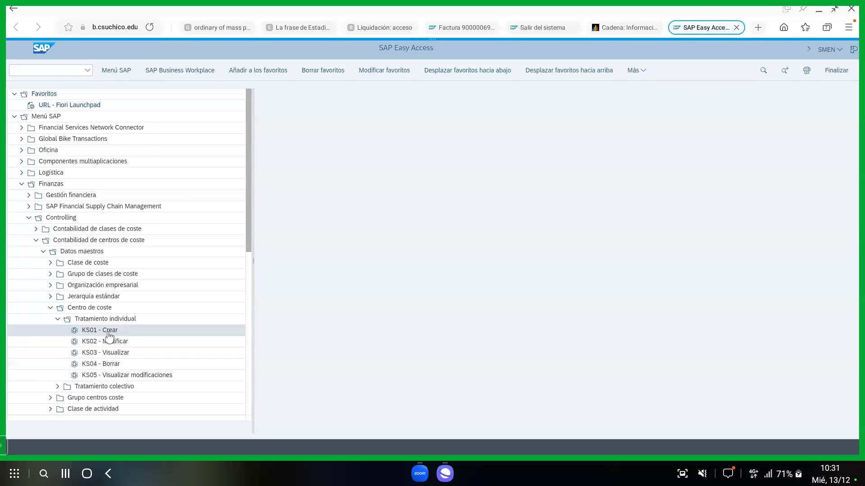
click(107, 333)
Launch KS01 and clear the prefilled Centro de coste and Válido de values.
double_click(106, 334)
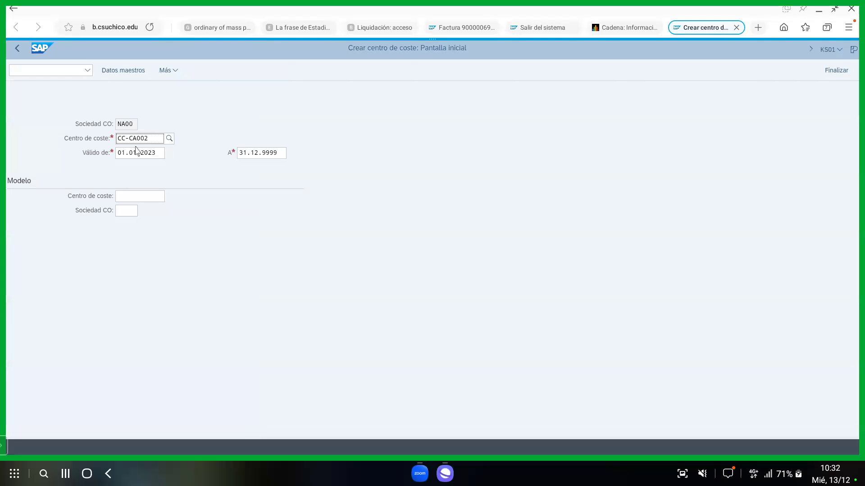
key(BackSpace)
key(Tab)
key(BackSpace)
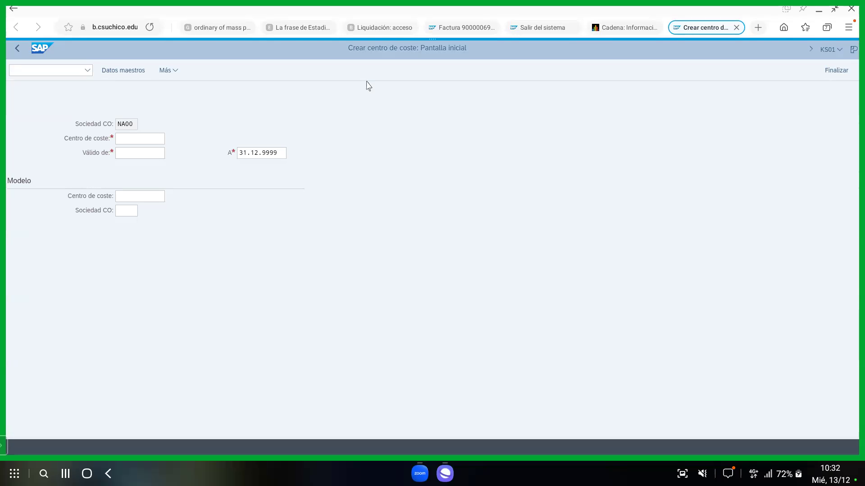
Enter cost centre CC-CA002 with valid-from date 01.01.2023 on the KS01 initial screen.
click(150, 137)
text(C-CA002)
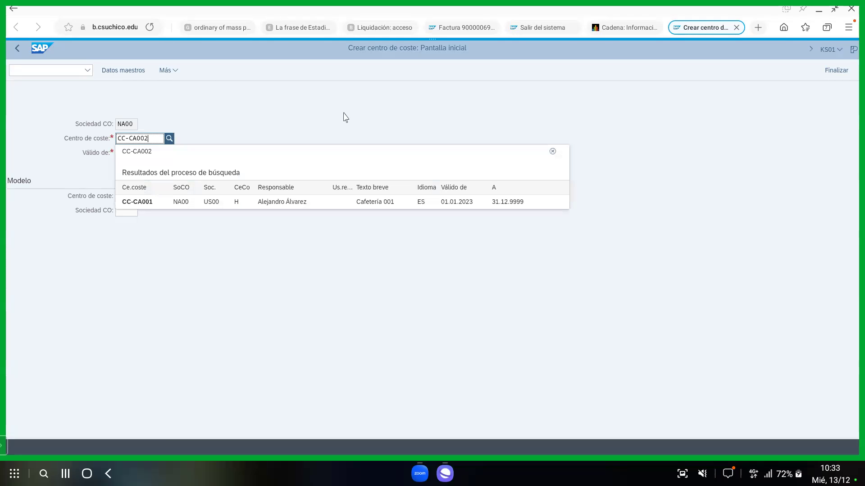
click(343, 115)
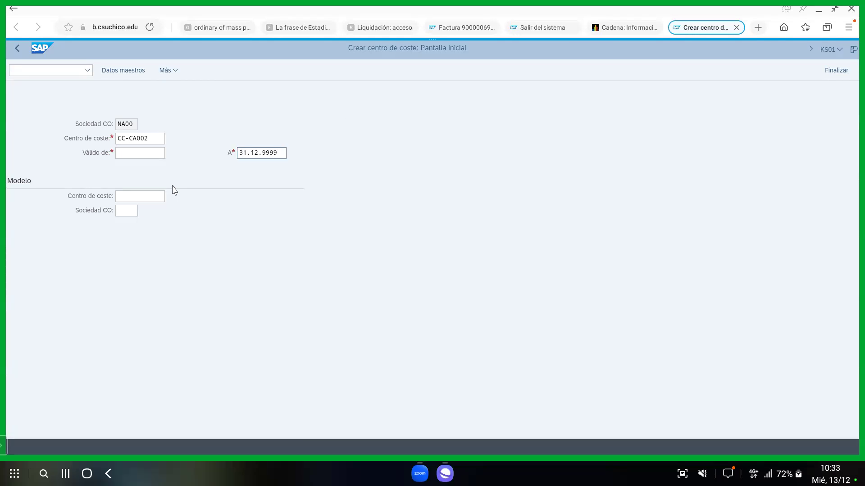
click(127, 153)
text(1.01.2023)
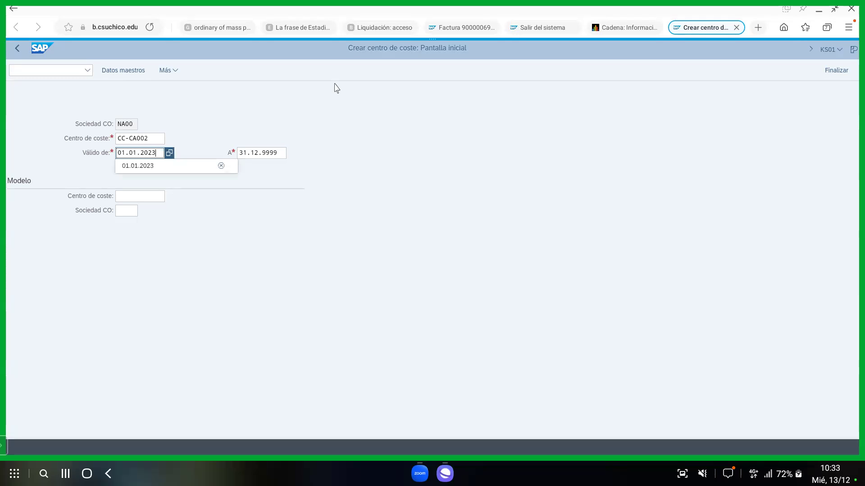
click(347, 152)
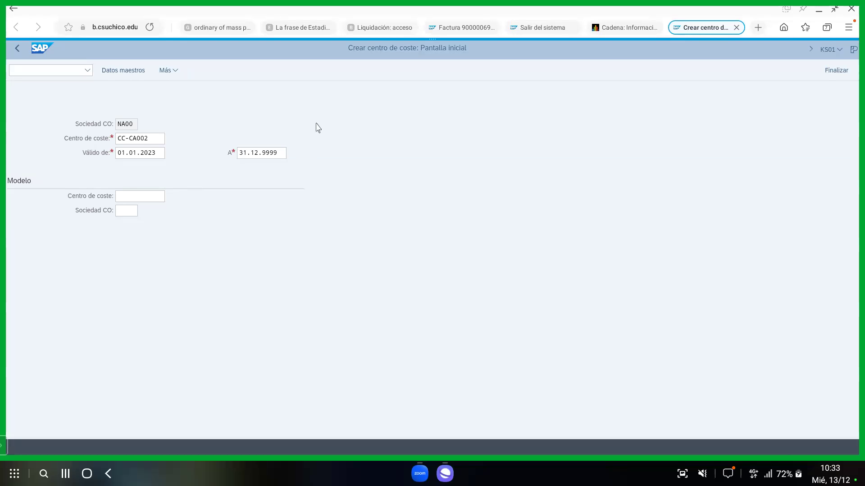
Name the new cost centre Cafetería 002 in basic data, then bring up the CC-AS001 window.
key(Return)
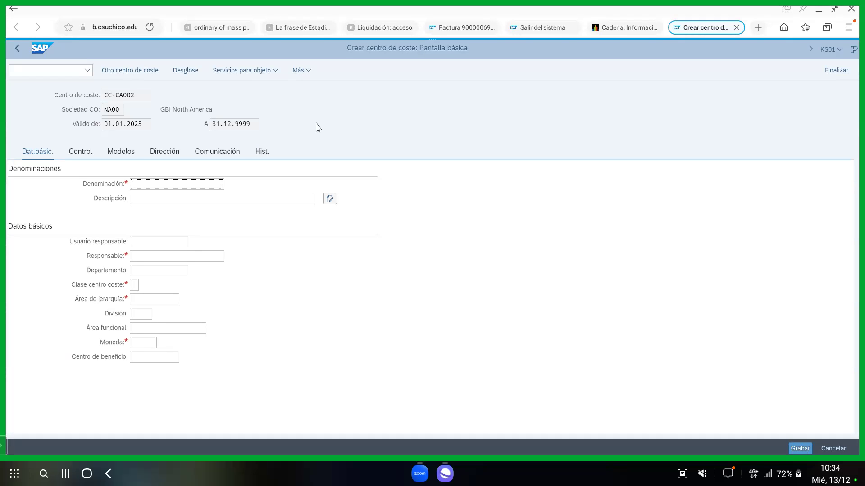
text(Cafetería 002)
click(184, 198)
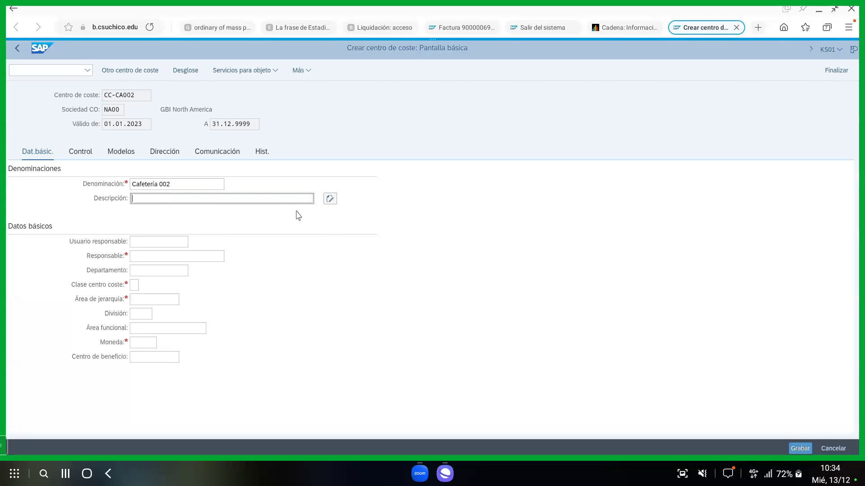
mouse_move(444, 473)
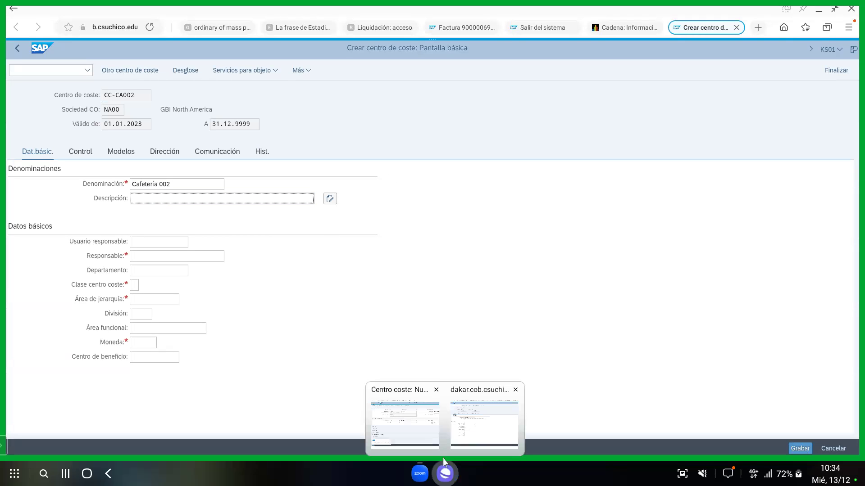
click(406, 423)
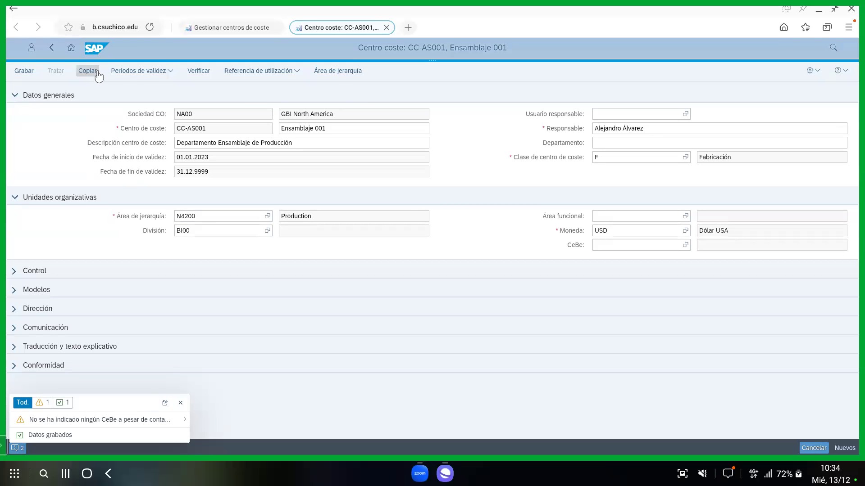
Refresh the Gestionar centros de coste list to show 1.020 cost centres, then return to KS01.
click(52, 48)
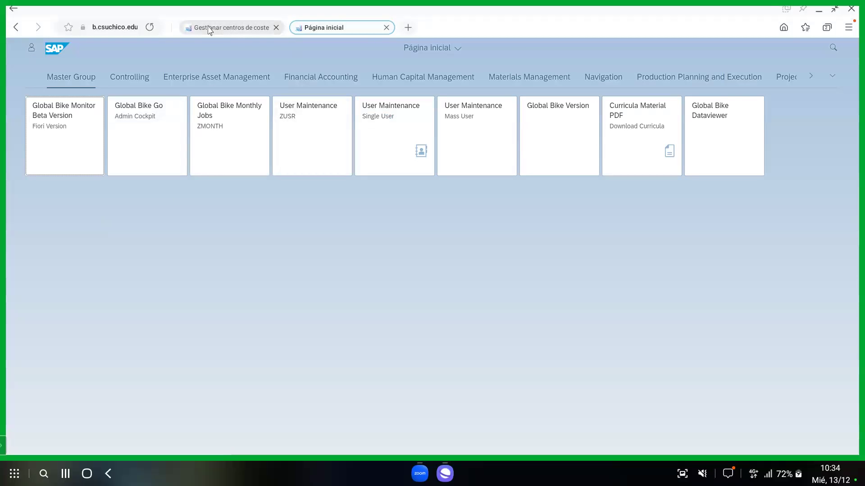
click(254, 30)
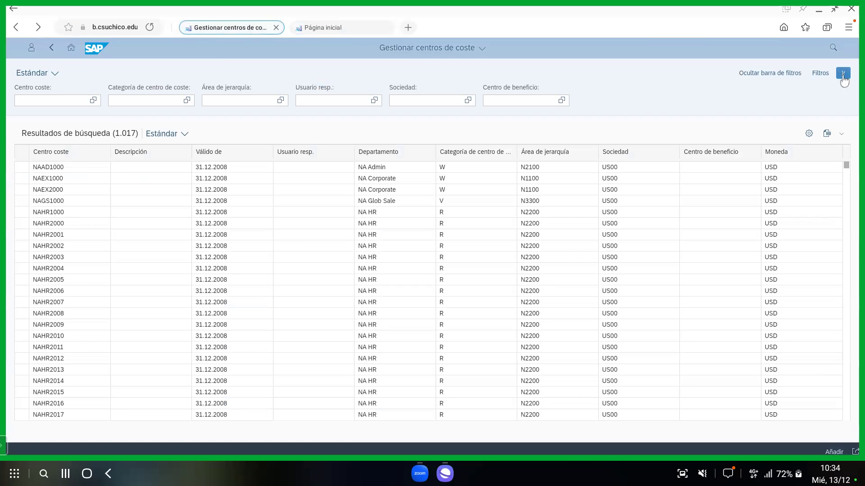
click(842, 75)
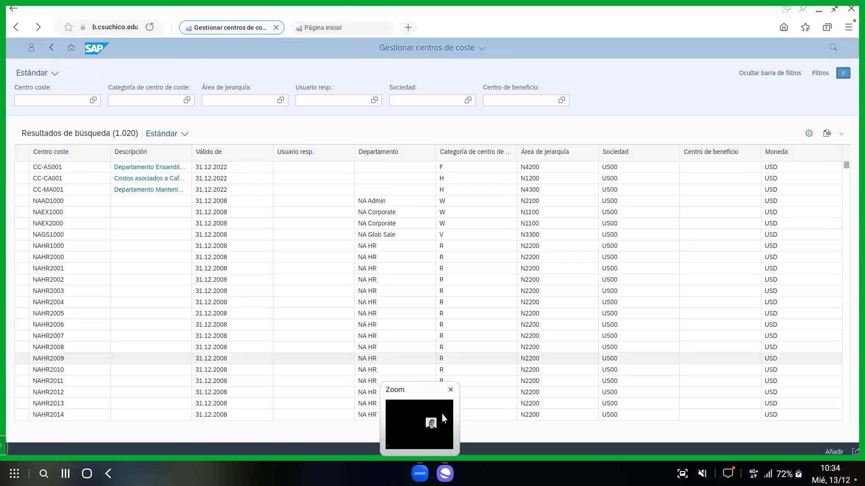
mouse_move(452, 477)
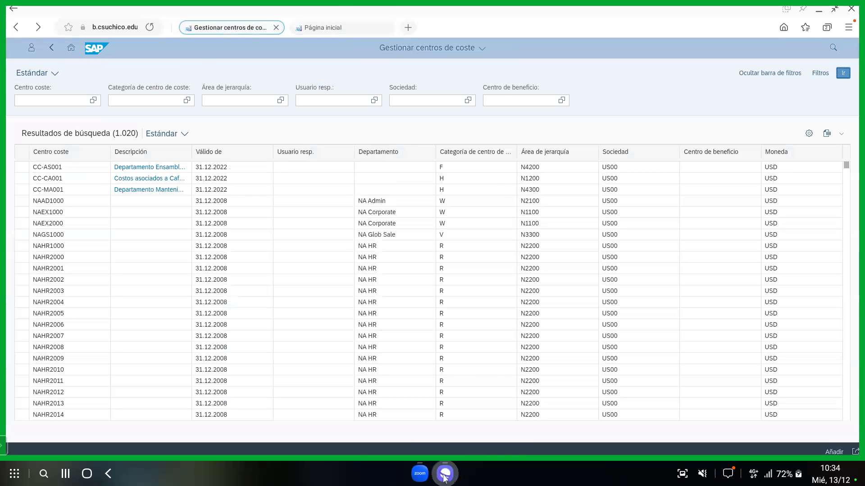
click(463, 435)
Enter description 'Costos asociados a Cafetería' and the responsible person's name for CC-CA002.
click(203, 199)
text(Costos asoc)
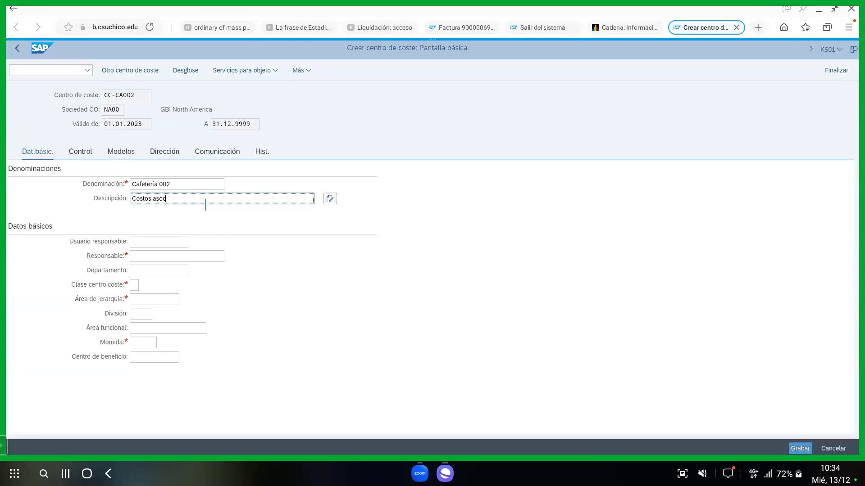
text(iados a Cafetería)
click(168, 258)
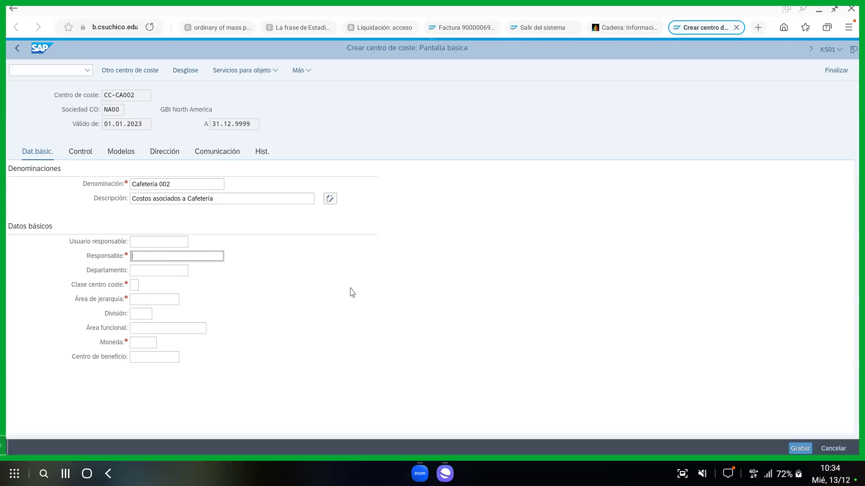
key(Tab)
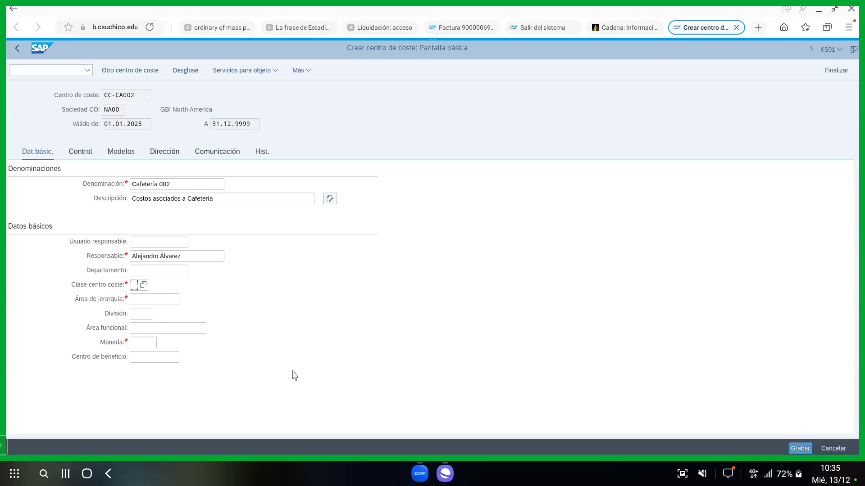
click(144, 285)
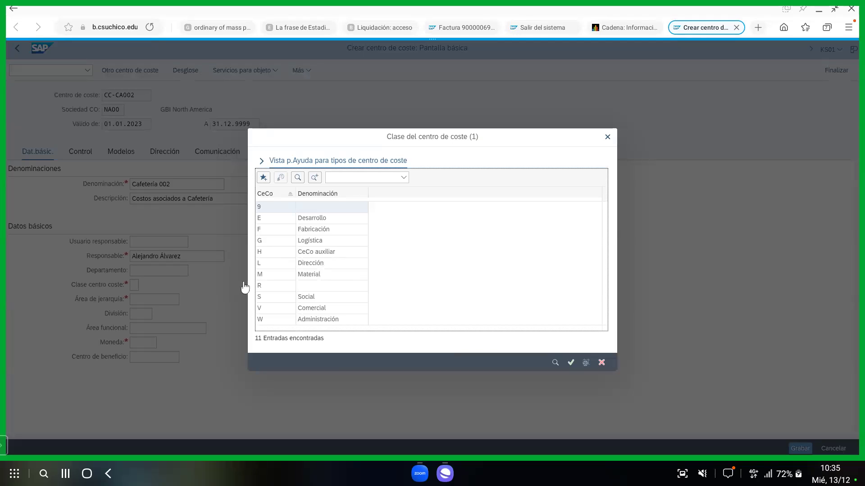
Pick category H (CeCo auxiliar), hierarchy area N1200 and division BI00 from value help lists.
double_click(309, 257)
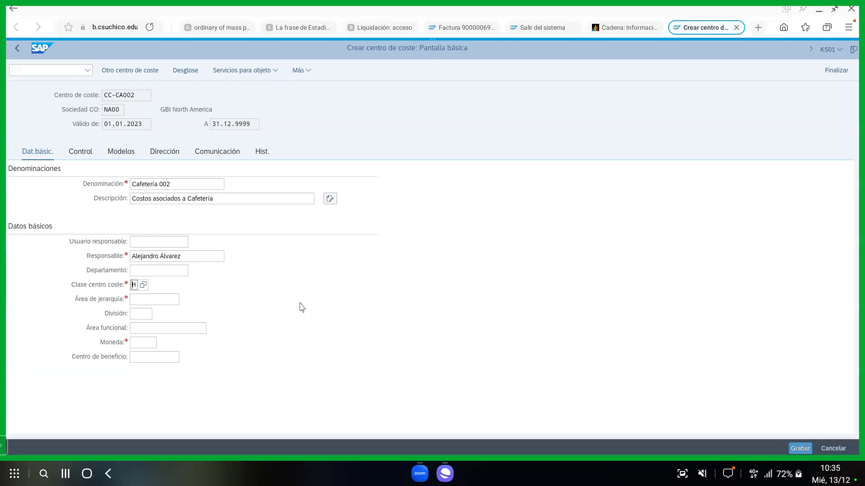
click(157, 299)
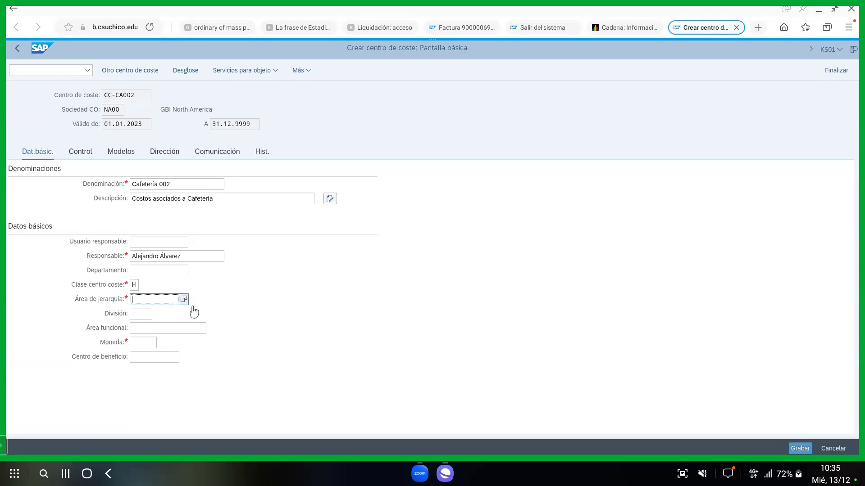
key(F4)
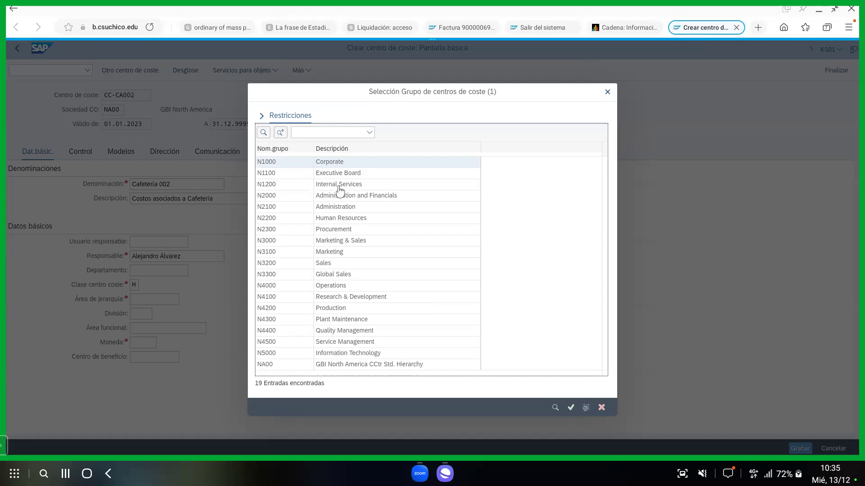
click(339, 187)
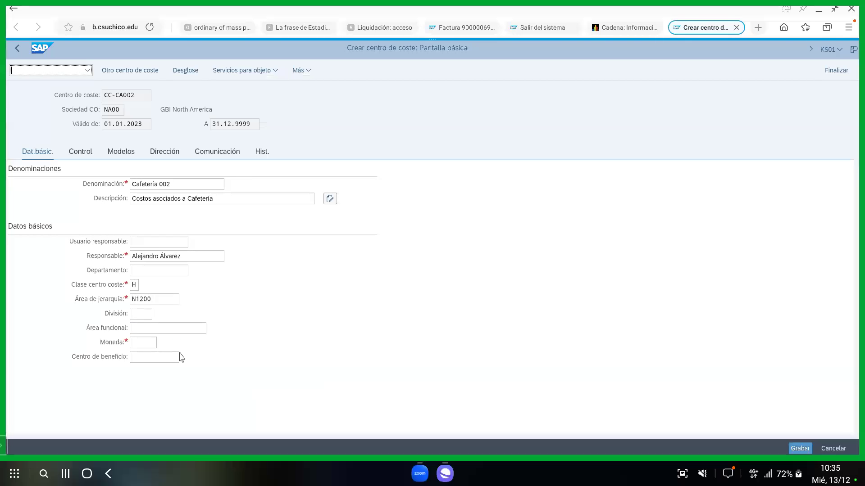
click(141, 314)
click(156, 314)
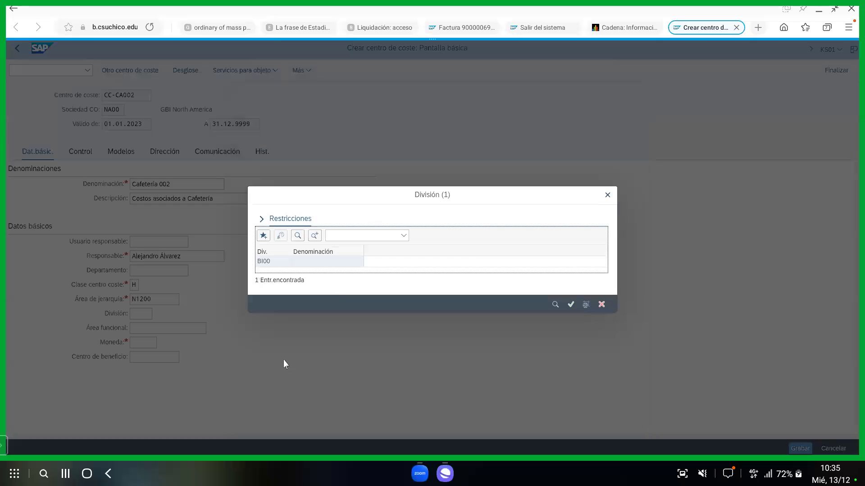
click(278, 267)
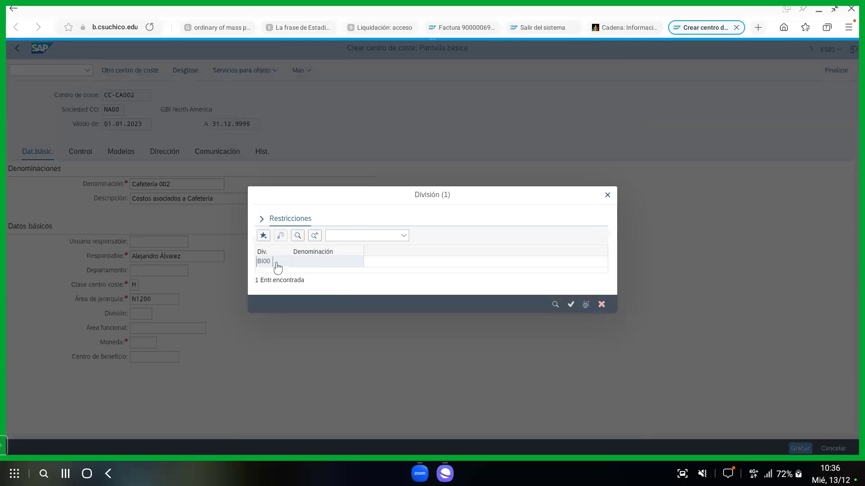
double_click(277, 267)
click(139, 344)
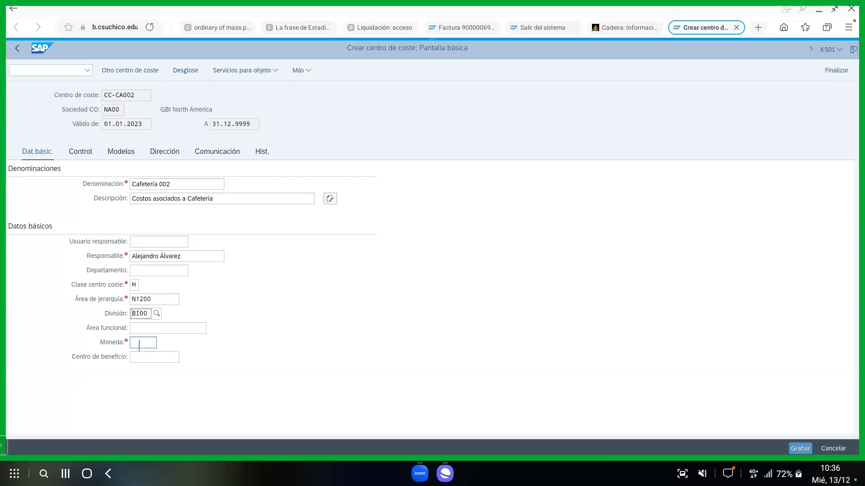
Set the Moneda field to USD (Dólar americano).
text(USD)
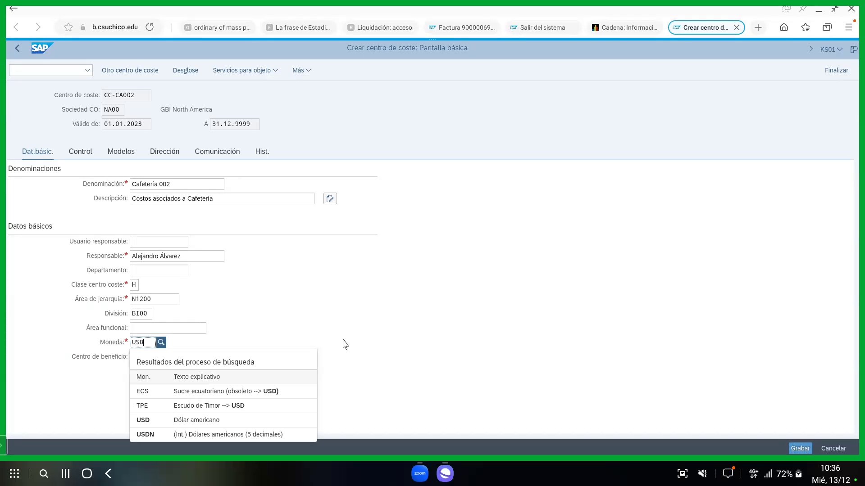
click(195, 420)
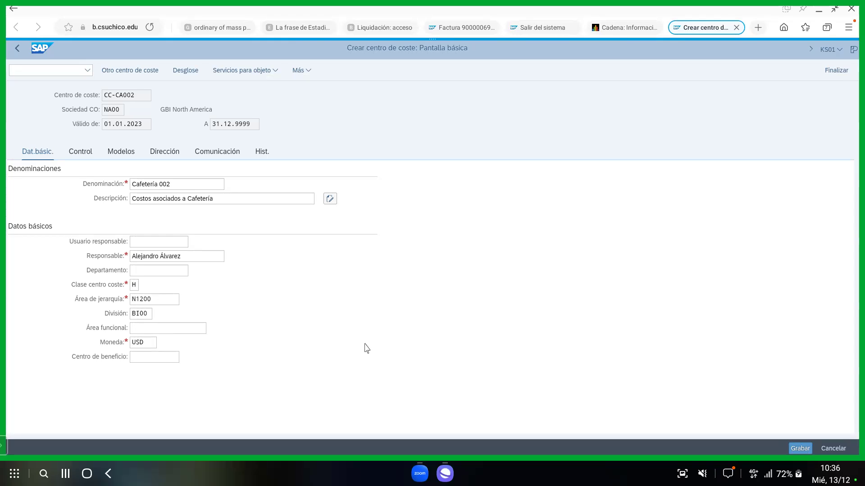
Validate the entries, review the Control tab indicators, and return to Dat.básic.
click(88, 153)
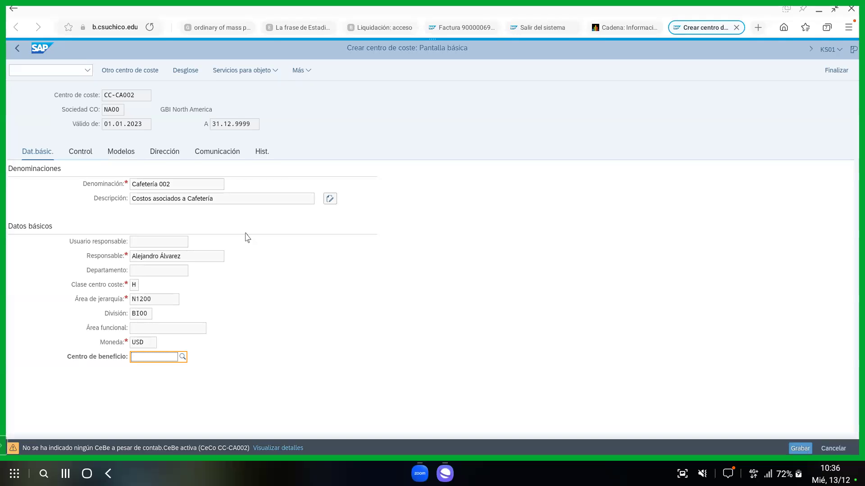
key(Return)
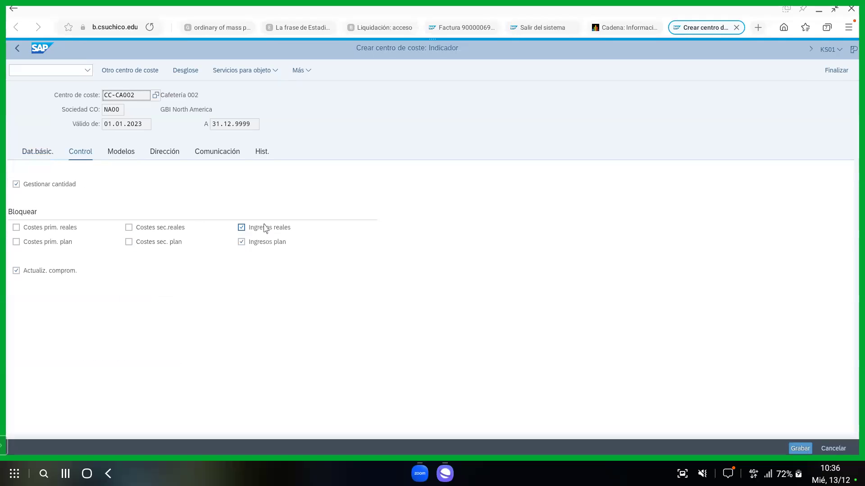
click(38, 155)
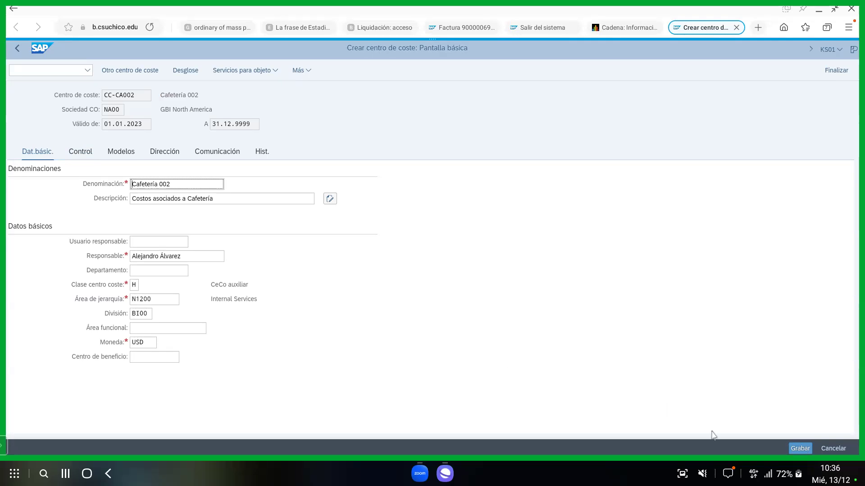
Save cost centre CC-CA002 and change the next cost centre code to CC-MA002.
click(800, 449)
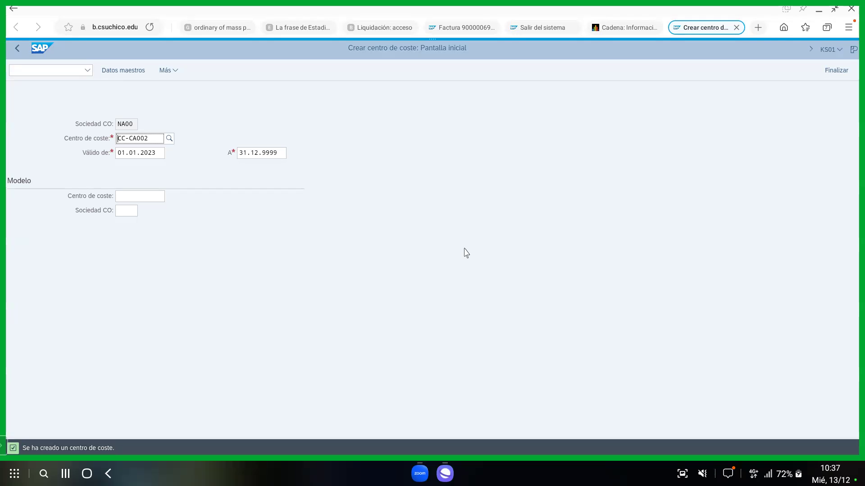
click(157, 139)
key(BackSpace)
key(BackSpace)
key(BackSpace)
key(BackSpace)
key(BackSpace)
text(MA)
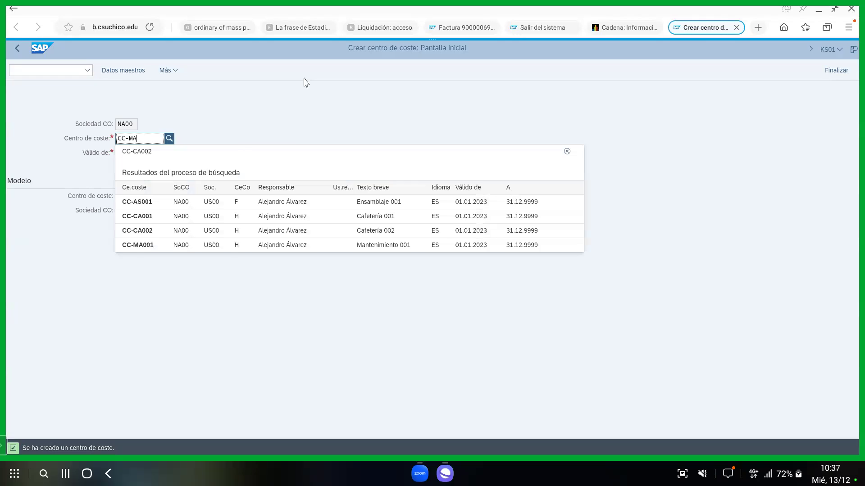
text(002)
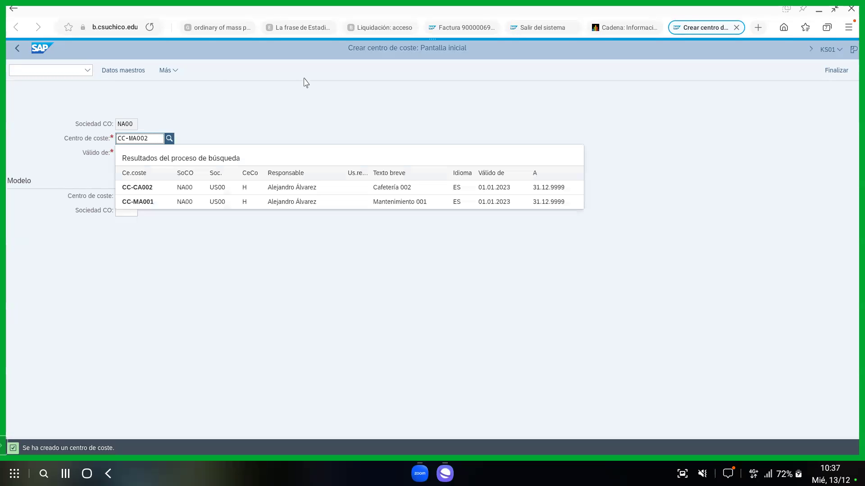
Set the model cost centre to CC-MA001, replacing the mistyped cc-ma002.
click(304, 96)
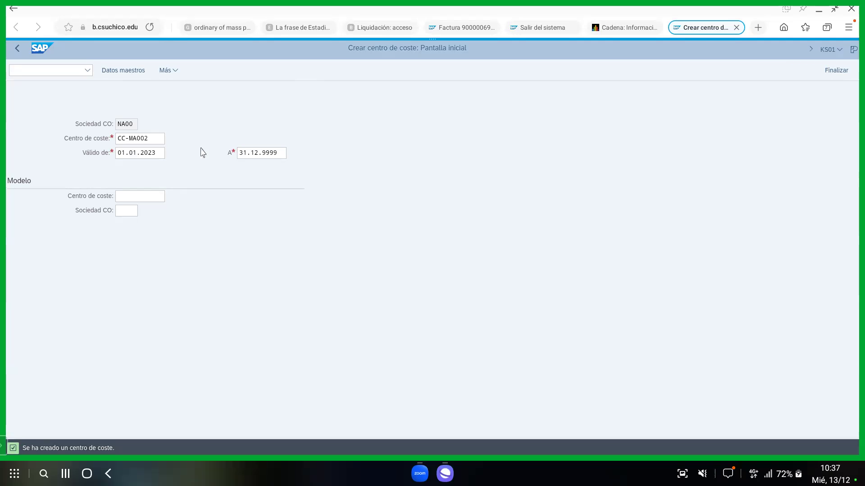
click(120, 195)
text(cc-ma002)
key(Return)
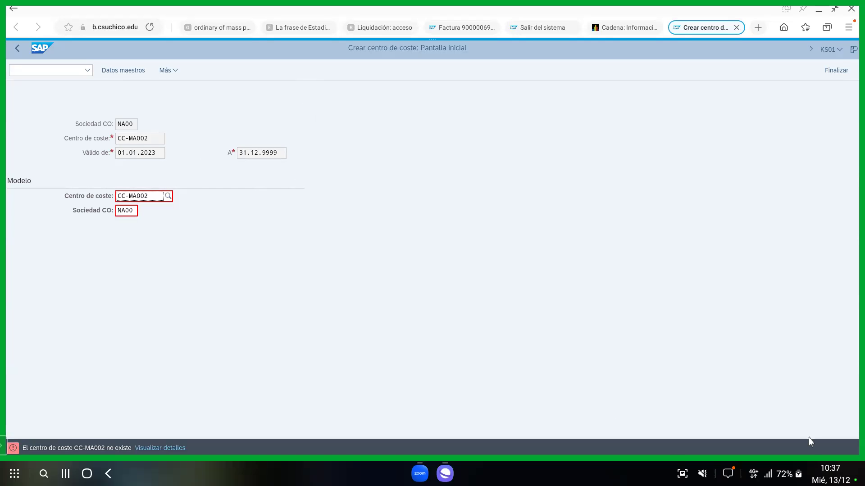
drag(155, 196, 72, 185)
text(CC-MA001)
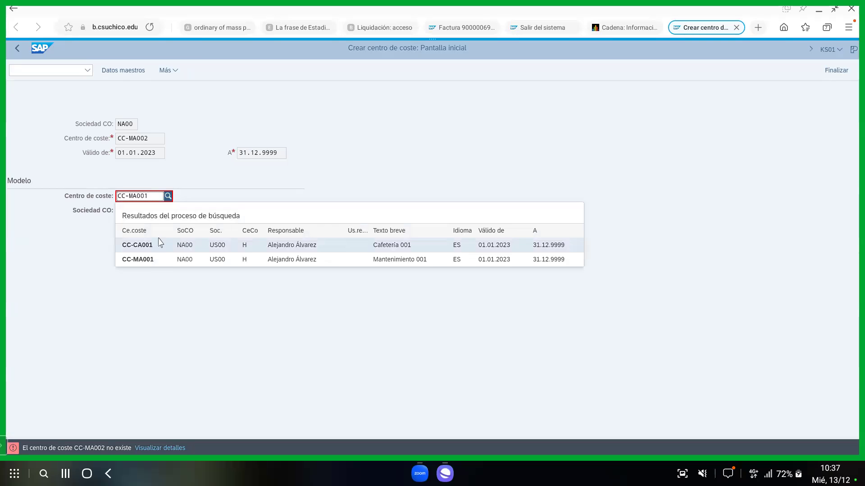
click(153, 259)
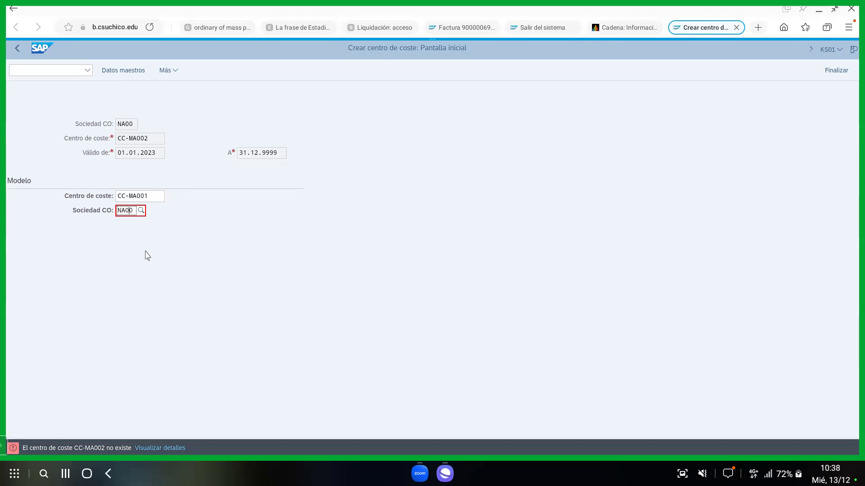
Choose CO area NA00 (GBI North America) for the model and proceed to basic data.
click(145, 211)
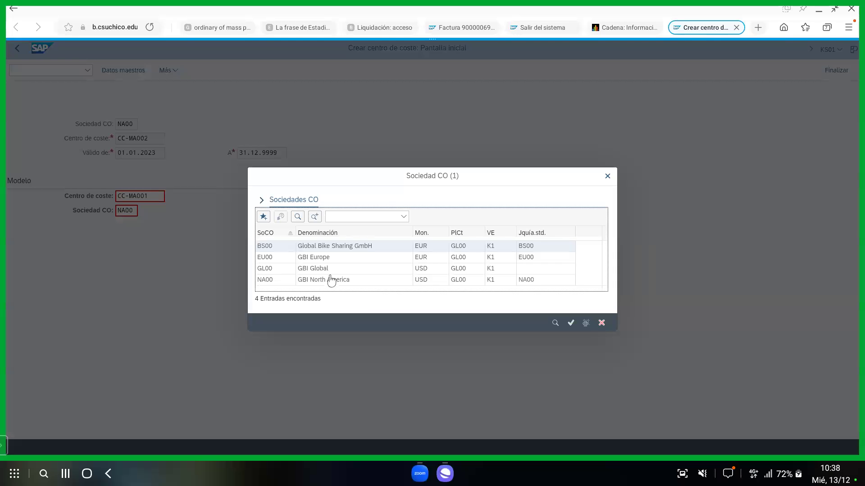
click(302, 280)
double_click(302, 280)
click(144, 196)
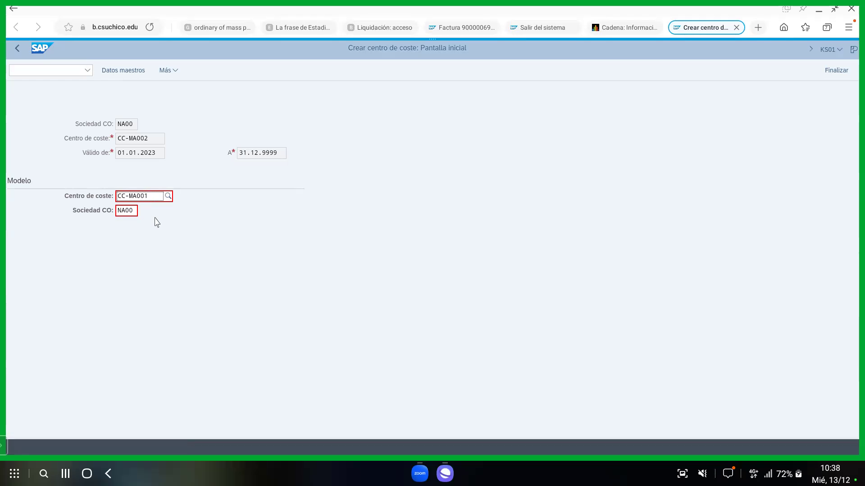
key(Return)
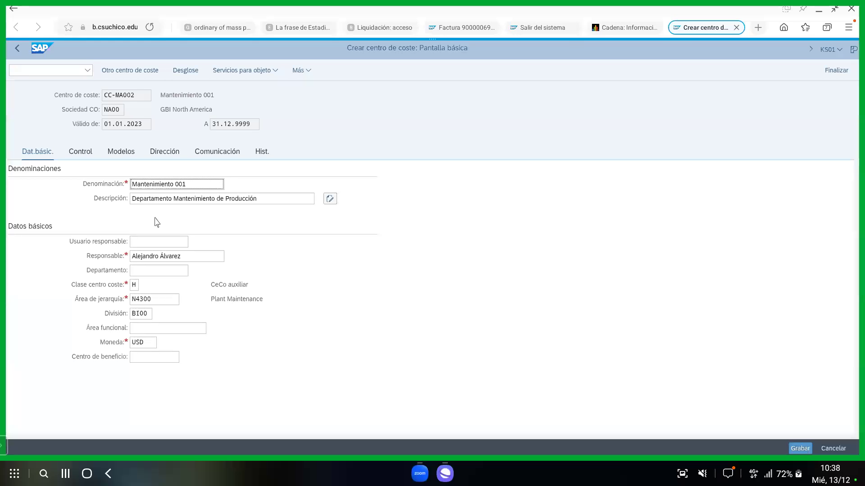
Rename the cost centre to 'Mantenimiento 002' and save it past the profit centre warning.
click(190, 185)
key(BackSpace)
text(2)
click(800, 449)
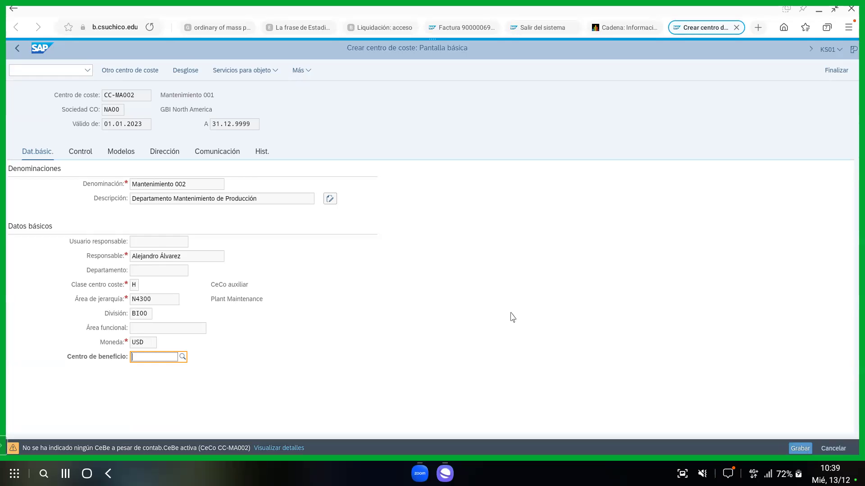
key(ctrl+s)
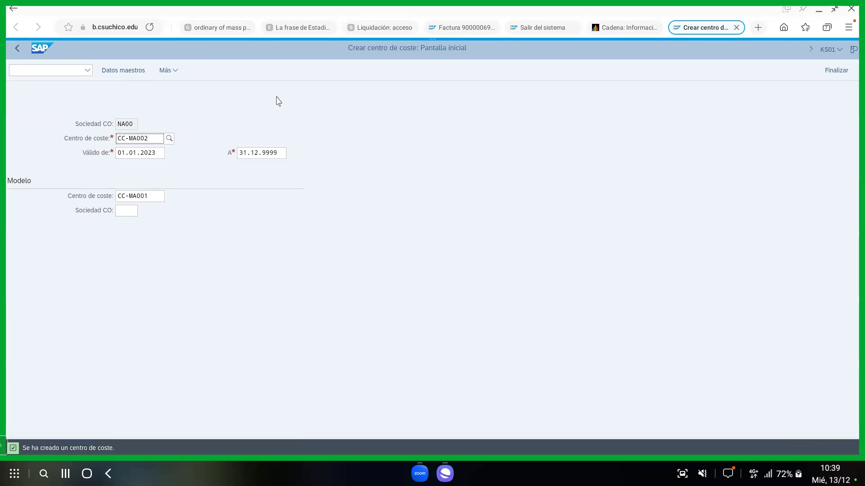
Change the new cost centre code to CC-AS002.
key(BackSpace)
key(BackSpace)
key(BackSpace)
key(BackSpace)
key(BackSpace)
text(AS)
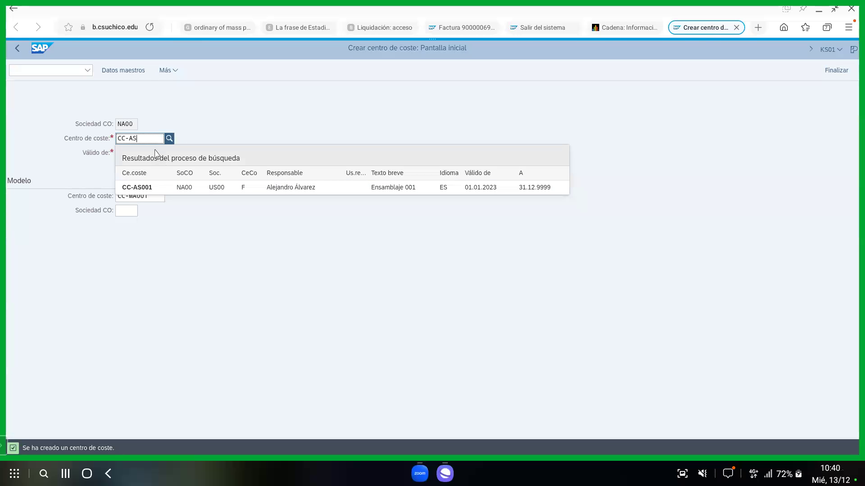
text(002)
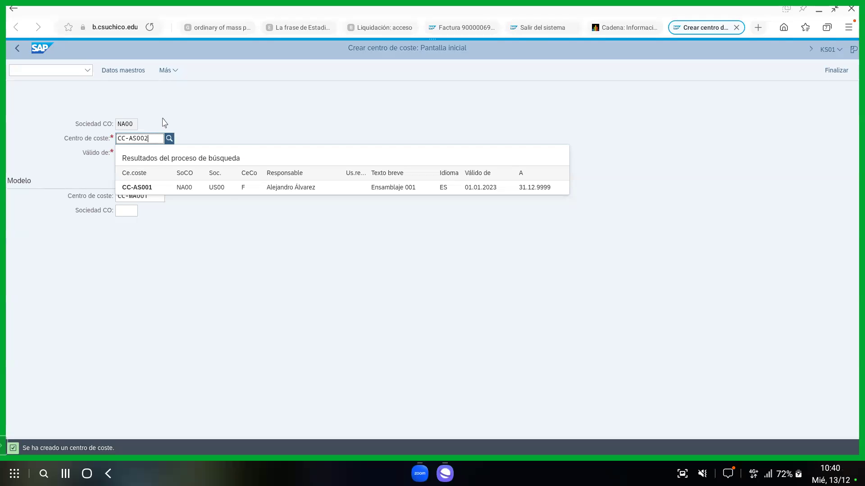
key(Escape)
click(163, 155)
Replace the model cost centre with CC-AS001 and proceed to the basic data.
click(159, 196)
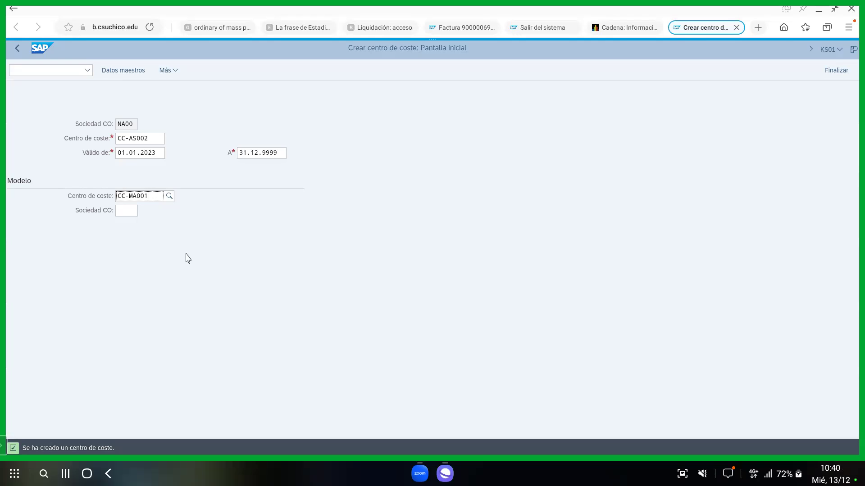
key(BackSpace)
key(BackSpace)
key(BackSpace)
key(BackSpace)
key(BackSpace)
text(AS001)
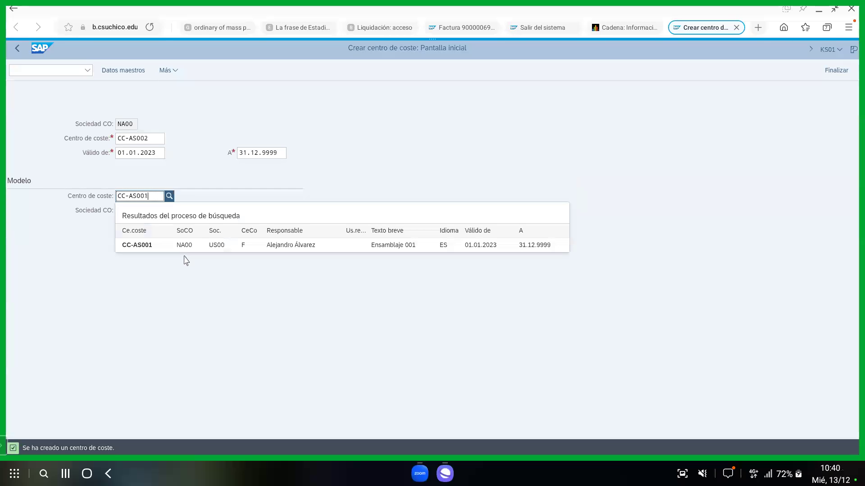
click(157, 247)
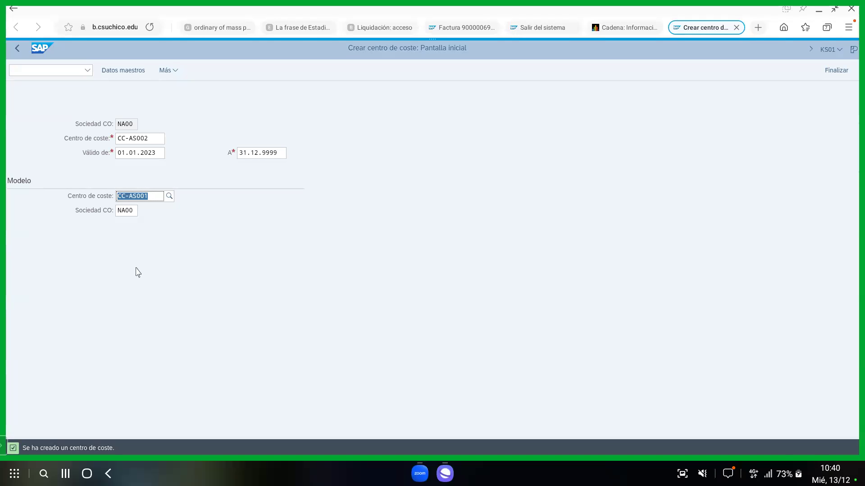
key(Return)
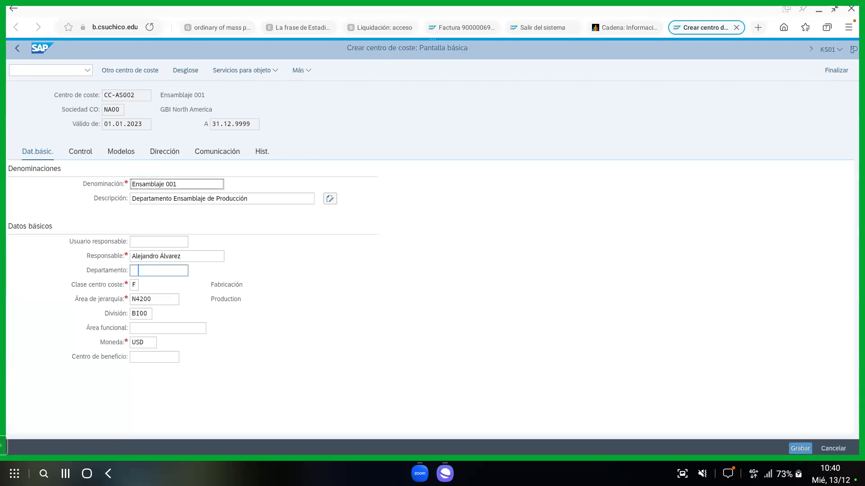
Rename the cost centre to 'Ensamblaje 002' and save it past the profit centre warning.
click(199, 184)
key(BackSpace)
text(2)
click(799, 449)
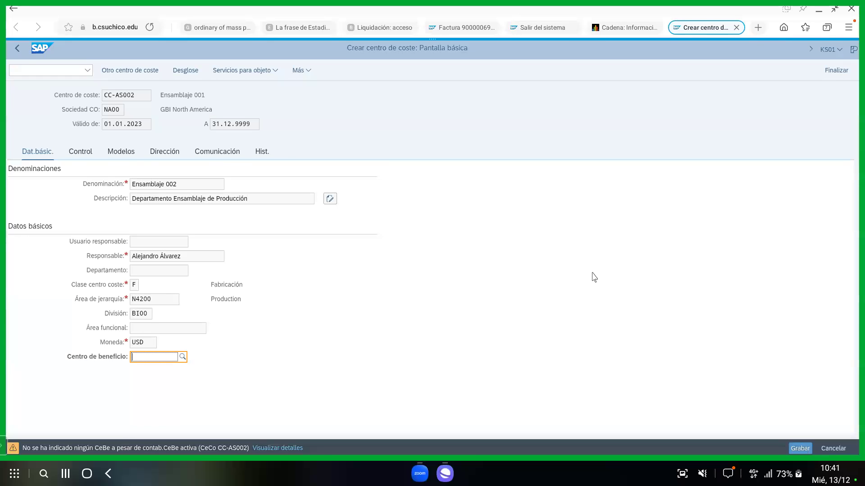
key(ctrl+s)
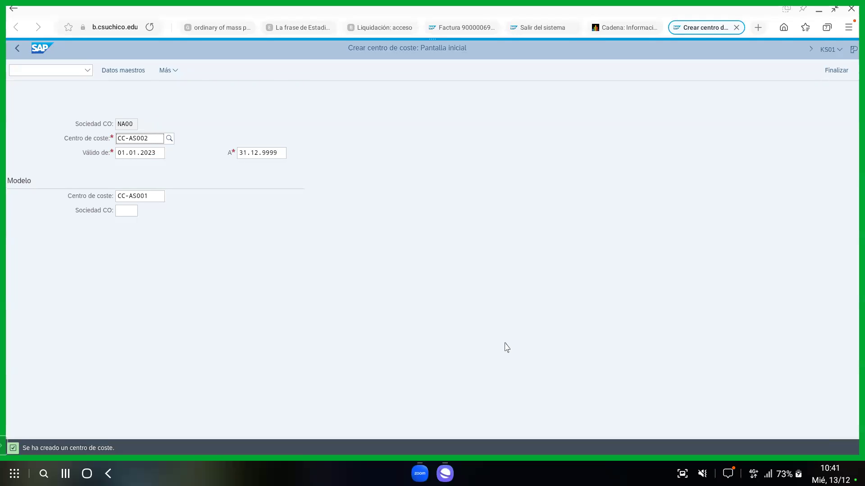
Refresh the Manage Cost Centers list to verify CC-AS002 and CC-MA002, then bring up the Zoom meeting.
mouse_move(446, 483)
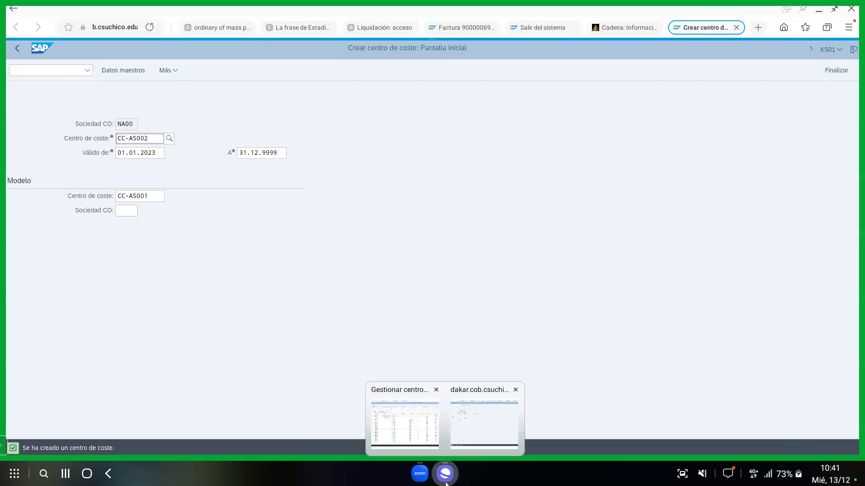
click(420, 434)
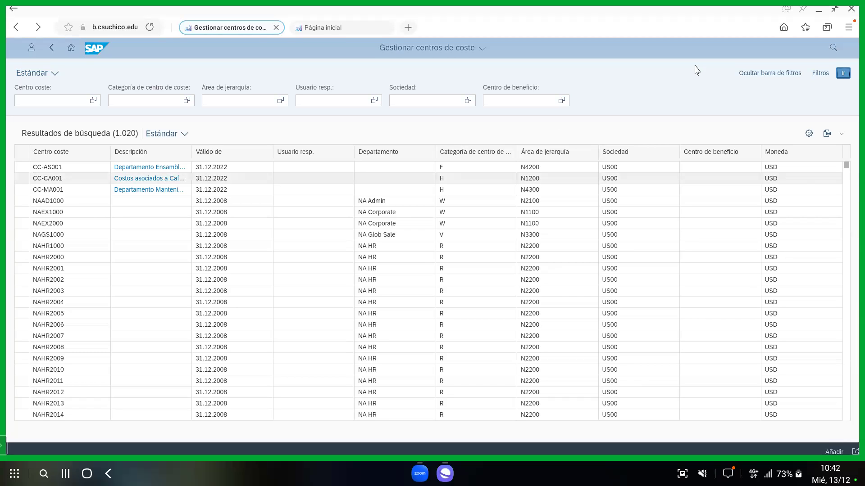
click(843, 74)
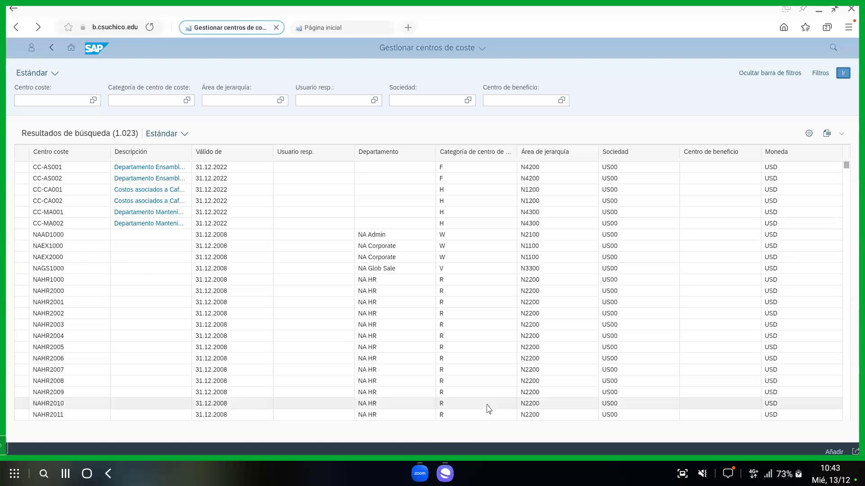
mouse_move(444, 473)
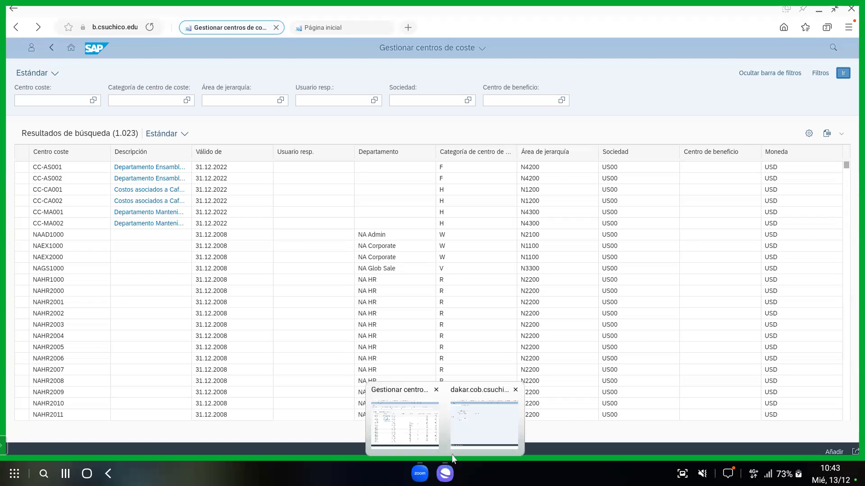
click(419, 474)
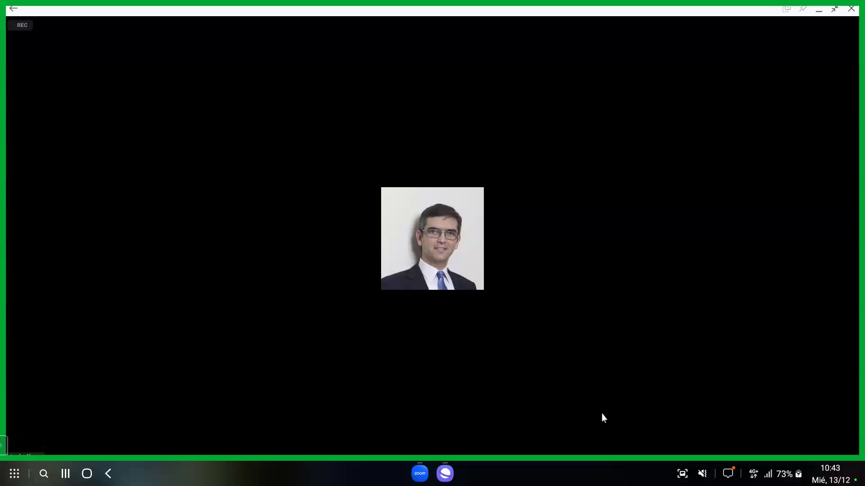